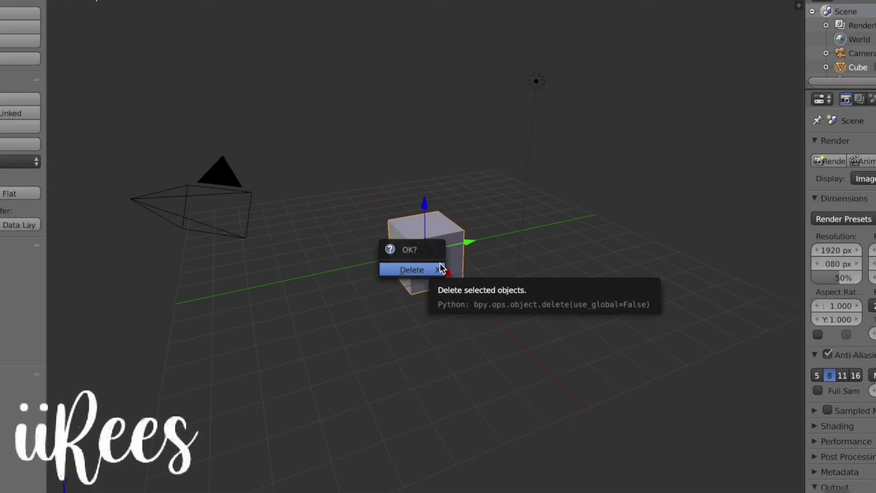
Delete the default cube and switch the render engine to Cycles
left_click(411, 269)
left_click(438, 4)
left_click(446, 26)
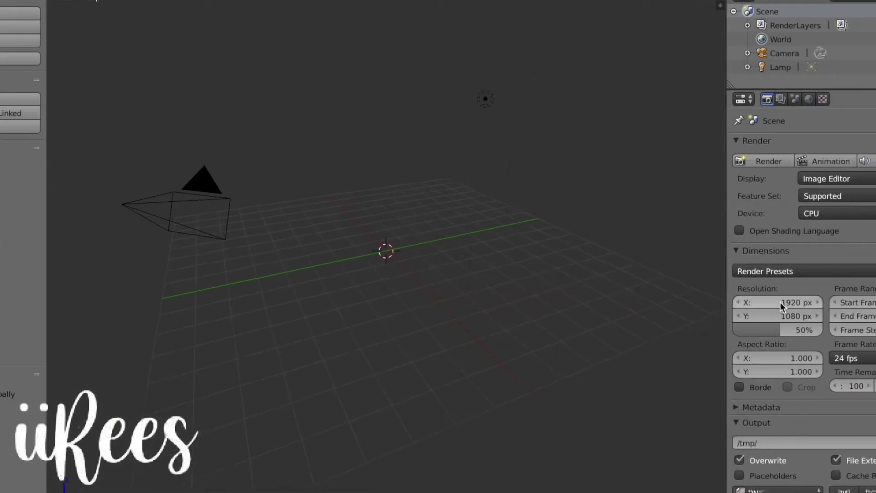
Set the render resolution to 1280 × 720 px at 100% scale
left_click(777, 302)
type("1280")
key("Tab")
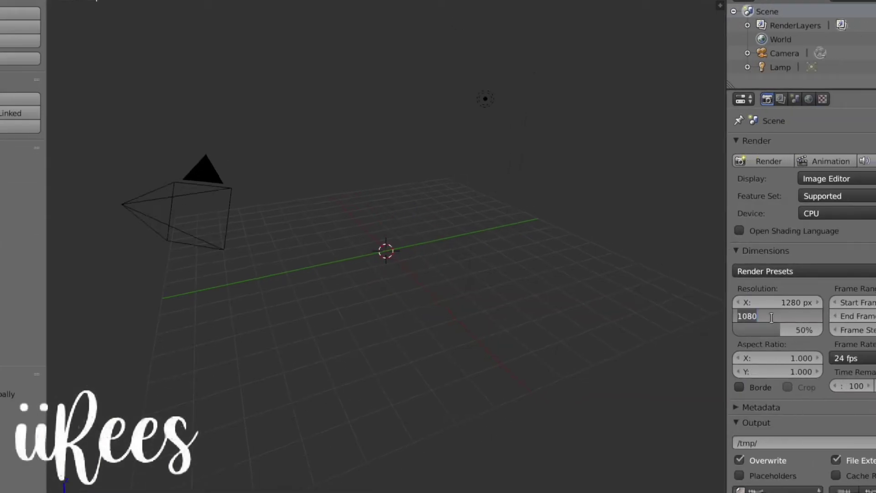
type("720")
key("Return")
left_click_drag(797, 330, 858, 329)
scroll(822, 330, "down", 5)
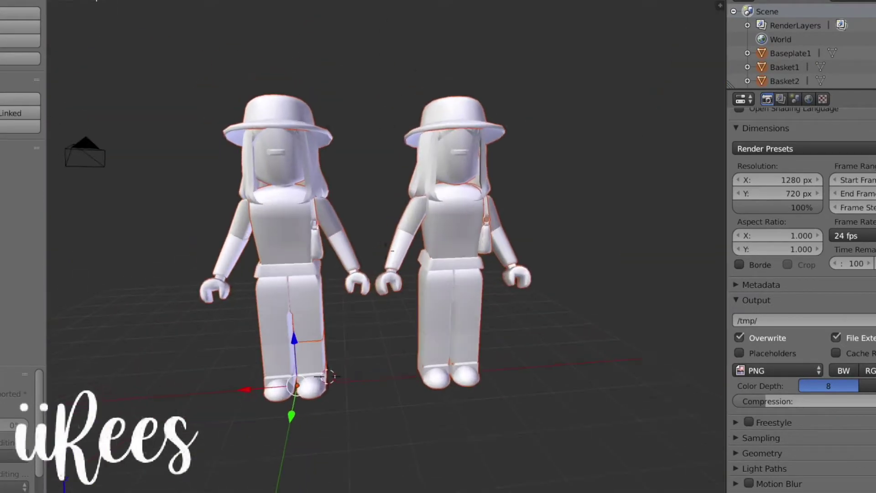
Switch the viewport shading so the two imported characters display their textures
left_click(215, 491)
left_click(223, 445)
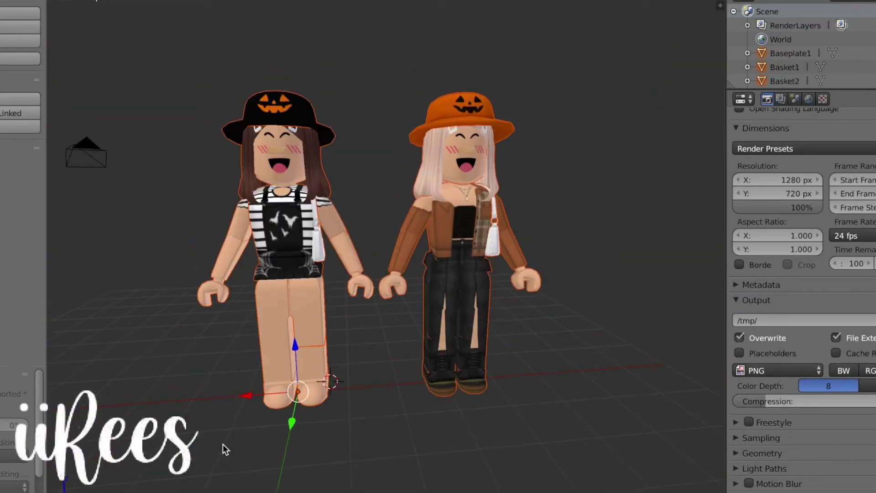
Bend the orange-hat character's right lower leg backward and fit it to the knee
left_click(435, 298)
right_click(434, 310)
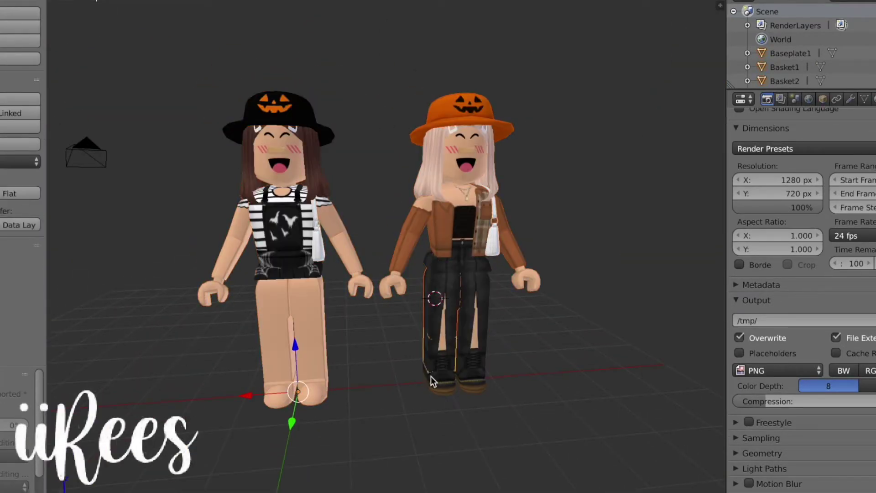
key("ctrl+alt+r")
left_click_drag(296, 381, 270, 397)
key("ctrl+alt+g")
left_click_drag(292, 424, 297, 395)
left_click_drag(300, 325, 299, 365)
Swing the orange-hat character's right leg back and adjust its position under the hips
right_click(434, 363, "shift")
key("ctrl+alt+r")
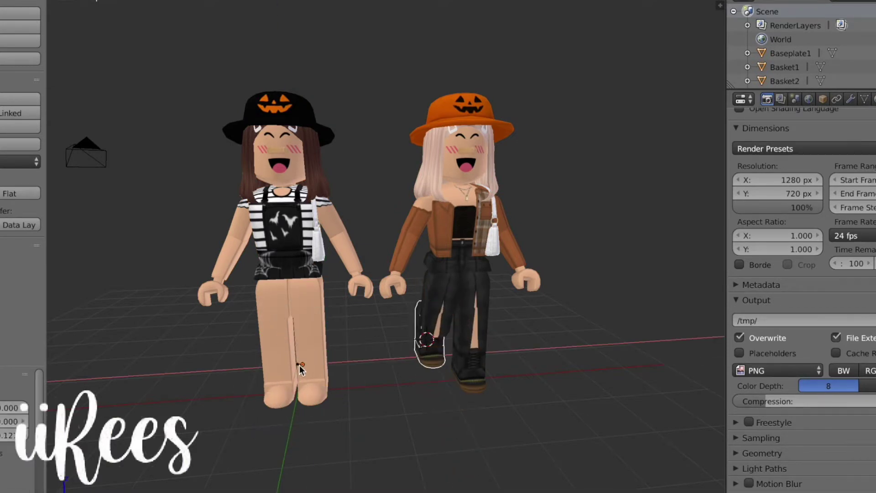
left_click(300, 297)
middle_click_drag(300, 297, 527, 306)
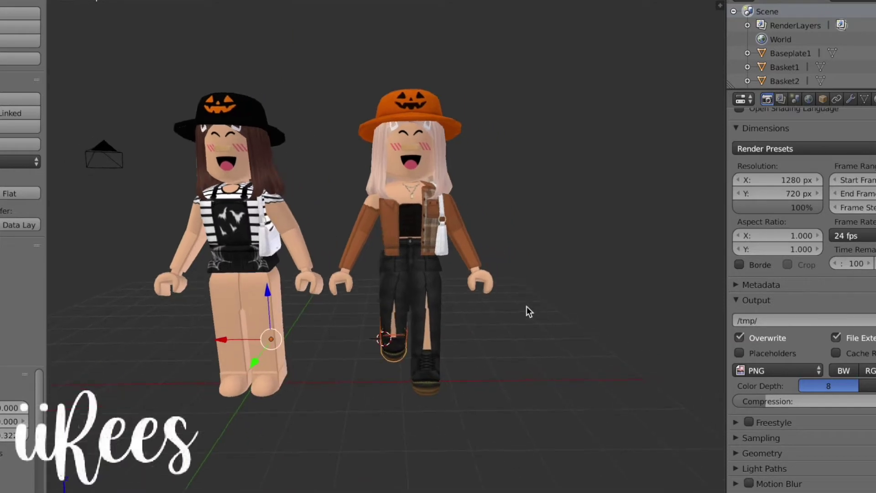
right_click(422, 317, "shift")
middle_click_drag(349, 450, 388, 447)
Rotate the black-hat character's left leg outward and shift it sideways to fit under the hips
left_click(301, 313)
right_click(319, 353)
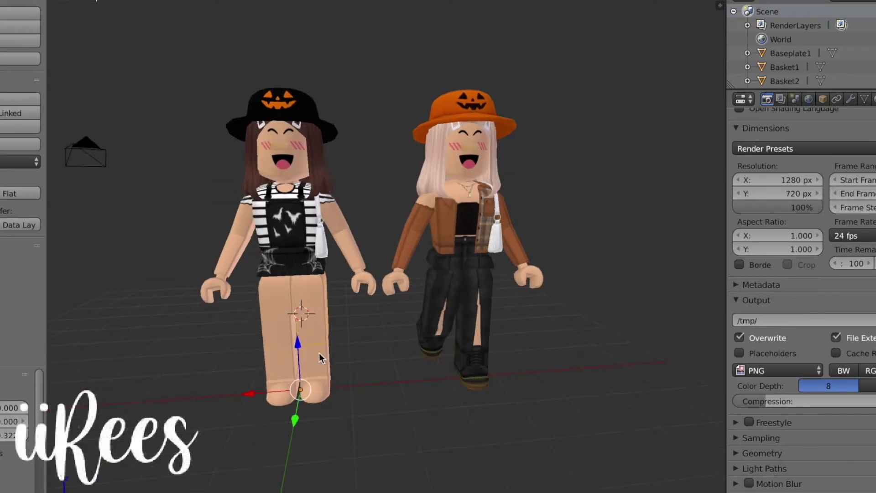
key("ctrl+alt+r")
left_click_drag(330, 349, 315, 339)
key("ctrl+alt+g")
left_click_drag(251, 393, 270, 390)
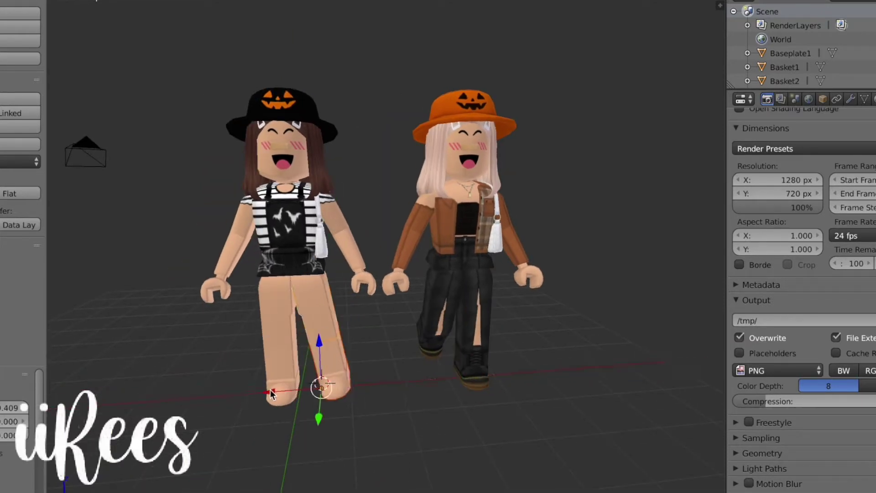
Delete the orange-hat character's trousered legs
middle_click_drag(441, 292, 399, 284)
left_click(398, 284)
right_click(398, 283)
key("x")
left_click(403, 330)
Duplicate the black-hat character's bare legs and place the copies under the orange-hat character
left_click(268, 289)
right_click(268, 288)
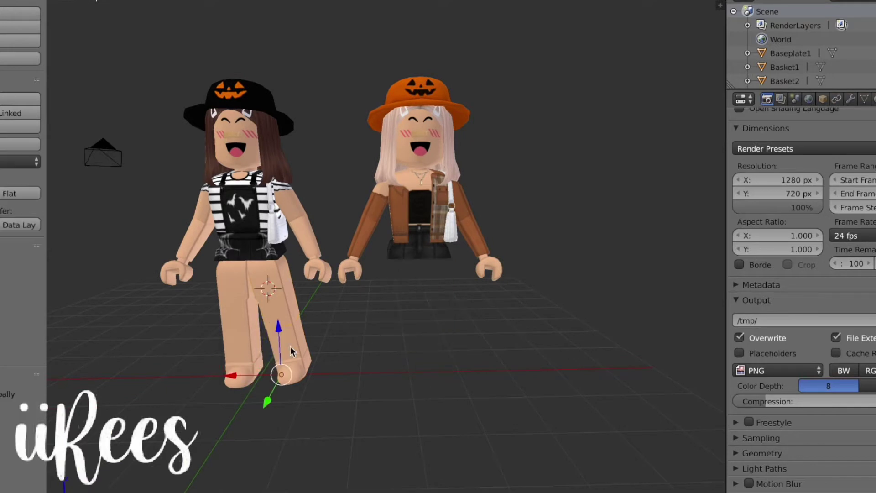
key("ctrl+z")
Rotate the orange-hat character's left leg upright and slide it sideways to line up with the hips
left_click(454, 341)
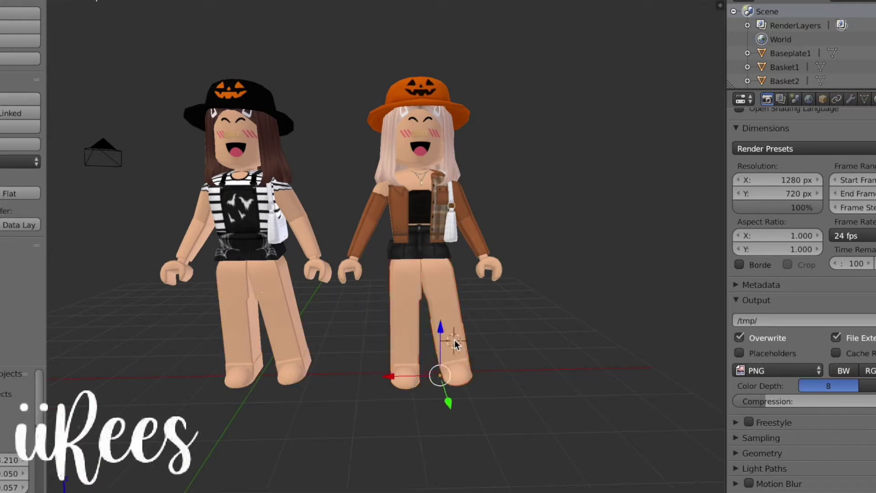
key("ctrl+alt+r")
left_click_drag(431, 328, 441, 326)
key("ctrl+alt+g")
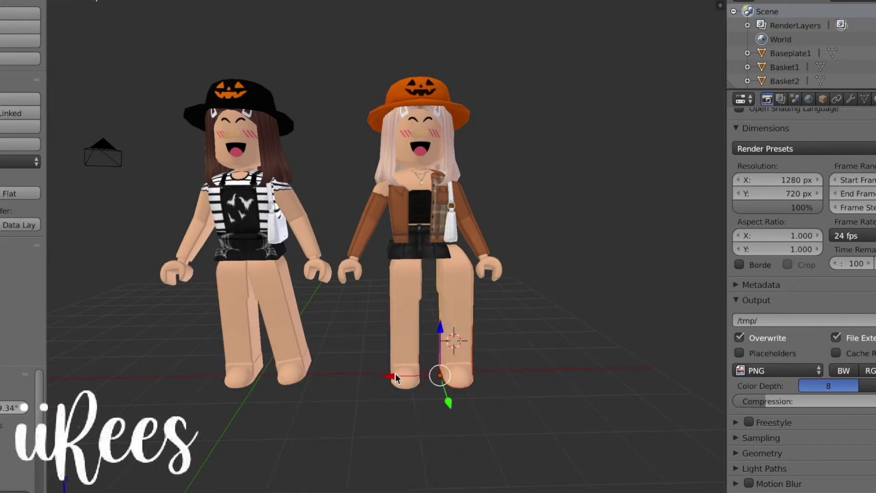
left_click_drag(395, 374, 371, 375)
Bend the orange-hat character's right lower leg backward and move it until it meets the knee
middle_click_drag(372, 375, 482, 369)
right_click(482, 368)
key("ctrl+alt+r")
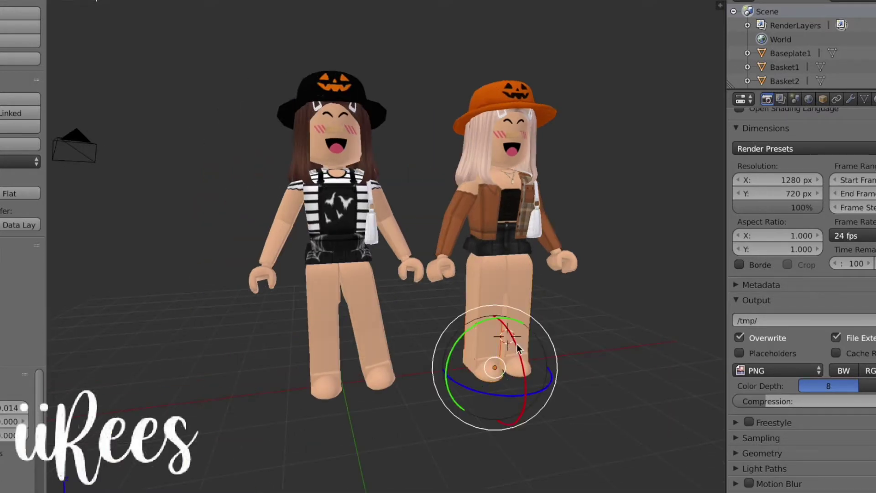
left_click_drag(517, 344, 520, 360)
key("ctrl+alt+g")
left_click_drag(520, 389, 507, 381)
left_click_drag(484, 314, 482, 303)
left_click_drag(505, 369, 509, 373)
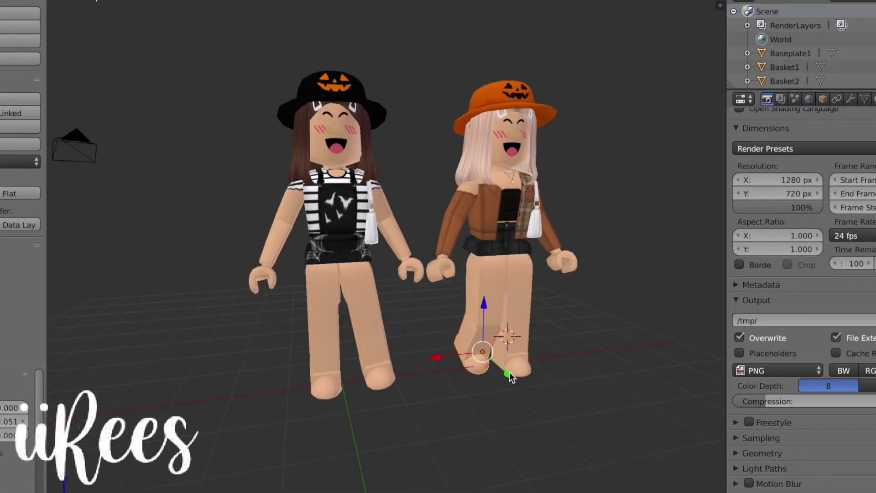
middle_click_drag(509, 371, 390, 357)
left_click_drag(368, 354, 370, 352)
middle_click_drag(371, 353, 516, 363)
left_click_drag(540, 364, 536, 363)
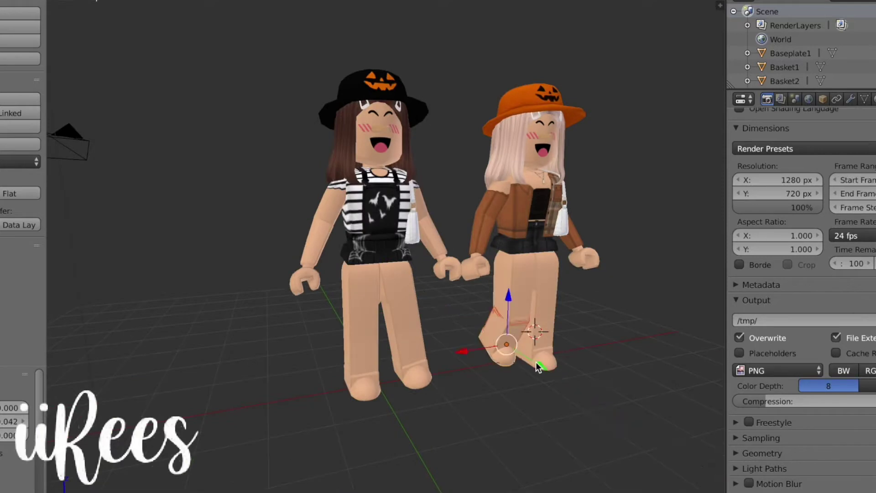
Tilt the orange-hat character's whole right leg slightly backward and reposition it under the hips
middle_click_drag(694, 304, 593, 308)
right_click(435, 319, "shift")
key("ctrl+alt+r")
left_click_drag(457, 343, 457, 355)
key("ctrl+alt+g")
left_click_drag(457, 398, 452, 391)
middle_click_drag(582, 270, 548, 266)
left_click_drag(371, 360, 367, 360)
middle_click_drag(450, 270, 433, 252)
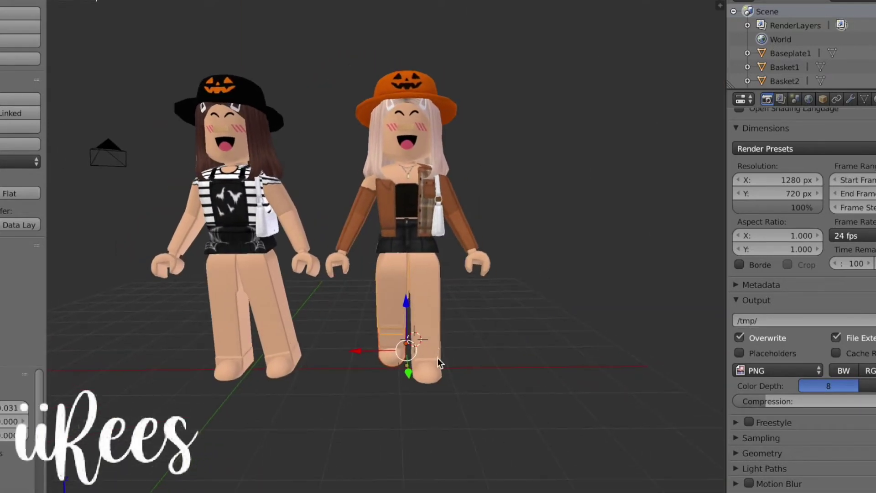
Rotate the black-hat character's right forearm and hand to point across the body
middle_click_drag(437, 358, 401, 341)
right_click(239, 278, "shift")
key("ctrl+alt+r")
left_click_drag(335, 327, 291, 335)
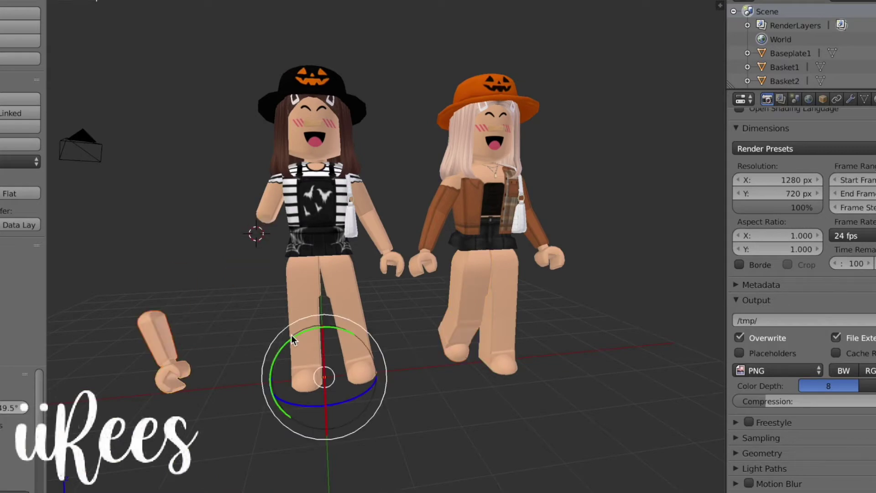
left_click_drag(280, 412, 277, 346)
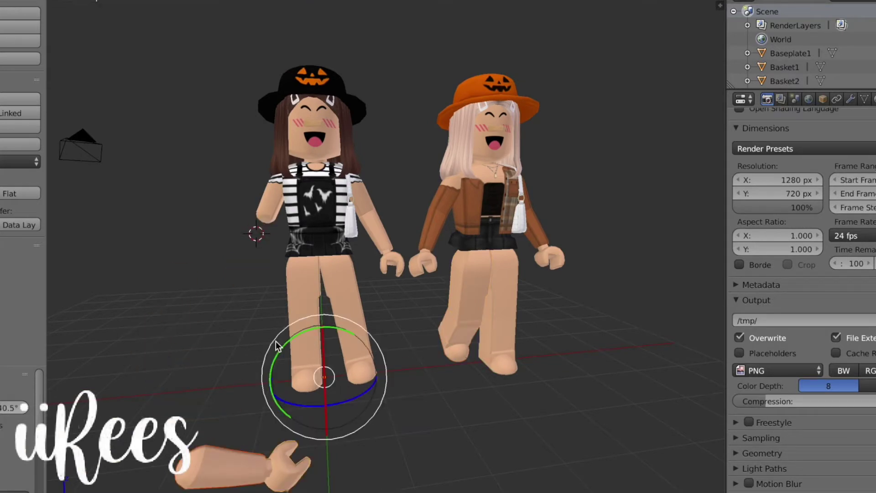
Move the black-hat character's rotated right forearm and hand up to the elbow in front of the waist
key("ctrl+alt+g")
left_click_drag(326, 406, 322, 354)
left_click_drag(321, 277, 317, 165)
middle_click_drag(482, 253, 527, 254)
key("ctrl+alt+r")
left_click_drag(379, 228, 368, 233)
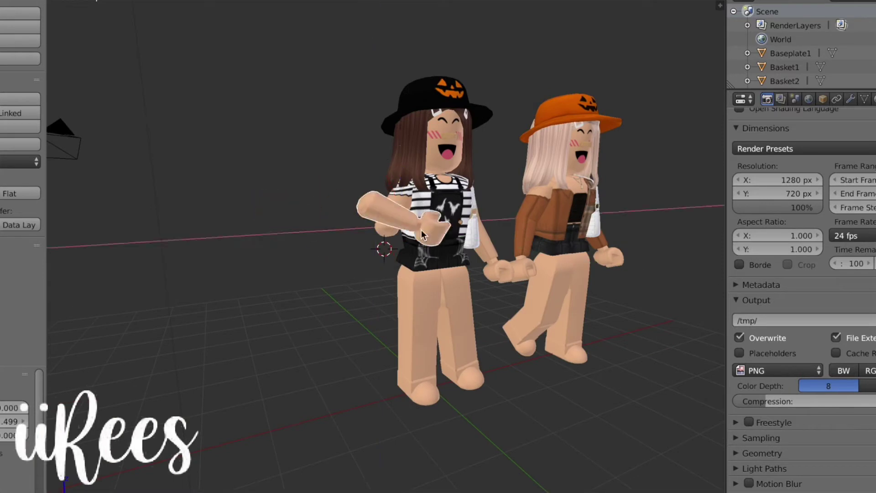
right_click(421, 229)
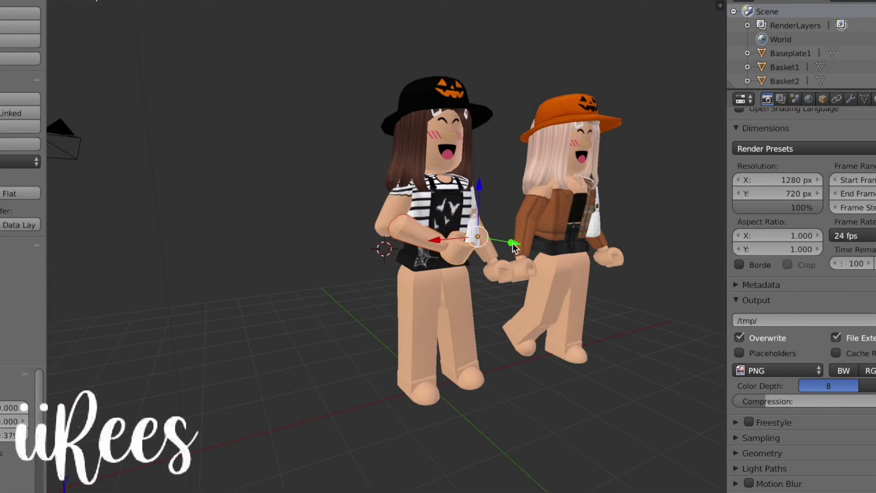
left_click_drag(513, 243, 517, 245)
Turn the black-hat character's right forearm further inward and fine-tune its fit at the elbow
key("ctrl+alt+r")
left_click_drag(448, 247, 550, 264)
key("ctrl+alt+g")
left_click(506, 235)
left_click_drag(473, 250, 484, 248)
middle_click_drag(484, 250, 418, 250)
left_click_drag(395, 249, 393, 248)
Rotate the black-hat character's left forearm and hand to point upward
left_click(382, 256)
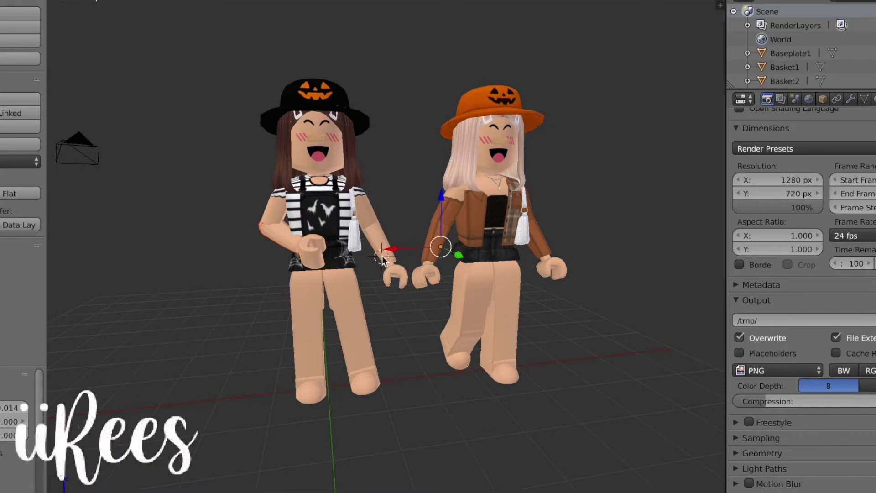
right_click(387, 260)
key("ctrl+alt+r")
left_click_drag(328, 370, 343, 416)
key("ctrl+alt+g")
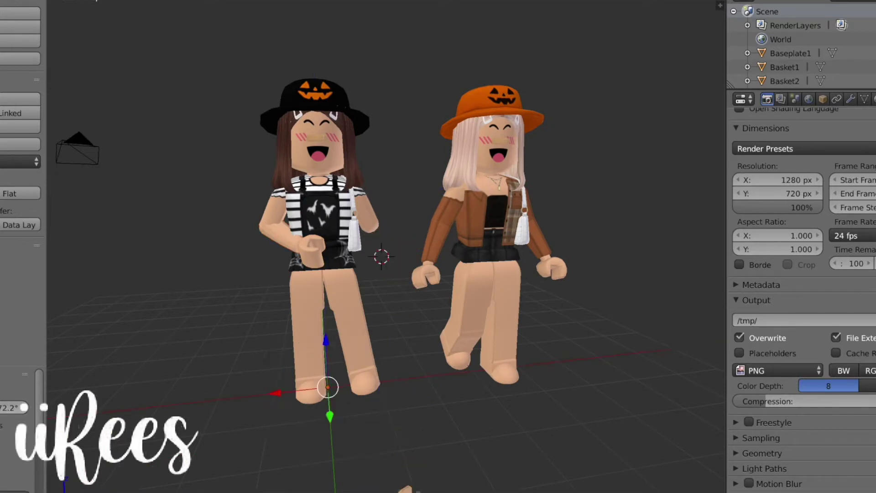
Move the black-hat character's left forearm onto the elbow so the hand is raised beside the head
left_click_drag(326, 340, 294, 36)
middle_click_drag(296, 41, 377, 50)
left_click_drag(477, 71, 445, 83)
middle_click_drag(553, 173, 479, 175)
left_click_drag(282, 70, 268, 69)
left_click_drag(321, 53, 325, 39)
scroll(535, 54, "right", 10)
Rotate the orange-hat character's right forearm inward and move it to the elbow
left_click(374, 239)
right_click(374, 240)
key("ctrl+alt+r")
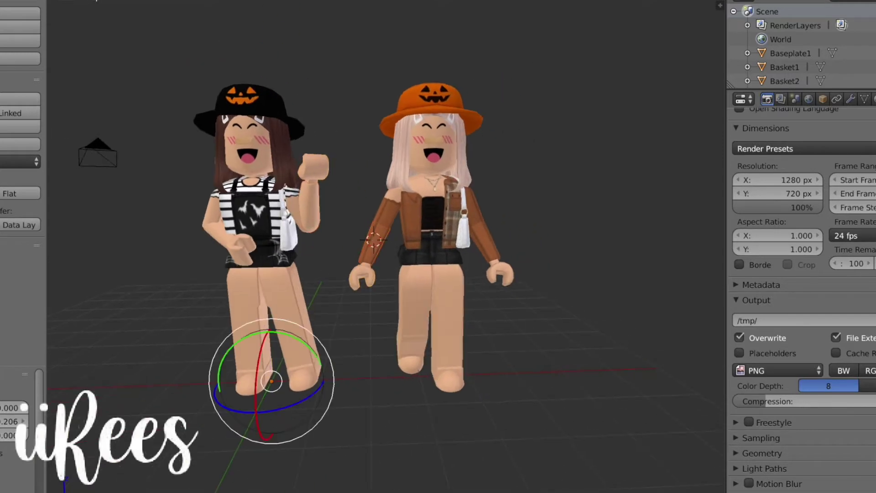
left_click_drag(304, 341, 266, 331)
key("ctrl+alt+g")
left_click_drag(250, 381, 391, 377)
left_click_drag(414, 342, 414, 372)
Rotate the orange-hat character's right hand and attach it to the forearm at the hip
left_click_drag(364, 410, 438, 429)
key("ctrl+alt+r")
left_click_drag(428, 432, 443, 492)
key("ctrl+alt+g")
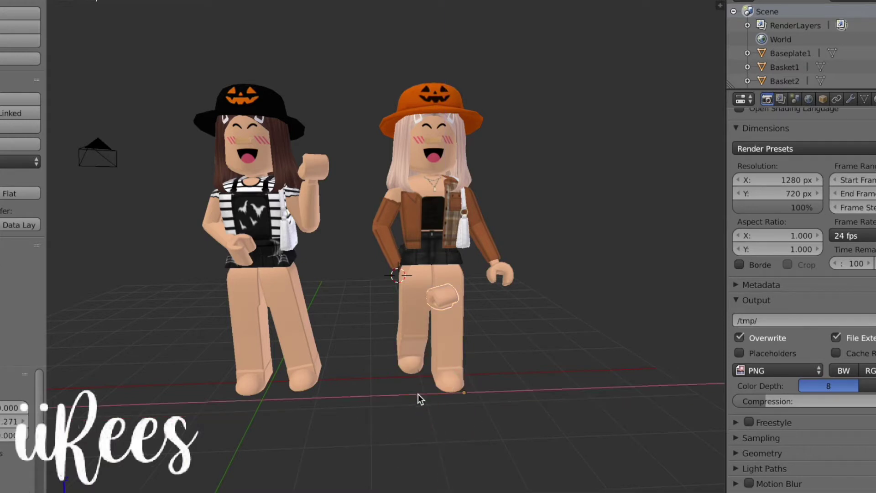
left_click_drag(418, 393, 365, 395)
left_click_drag(406, 343, 393, 310)
left_click_drag(359, 362, 354, 362)
Rotate the orange-hat character's left forearm and hand across the front of the body
scroll(525, 330, "right", 3)
left_click(472, 250)
right_click(472, 250)
right_click(487, 279, "shift")
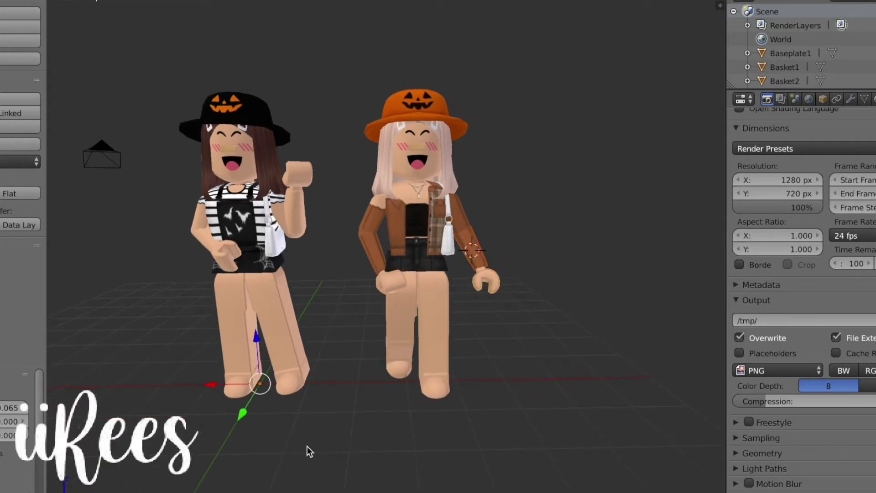
key("ctrl+alt+r")
left_click_drag(291, 412, 250, 403)
left_click_drag(256, 330, 306, 366)
left_click_drag(267, 416, 254, 381)
Move the orange-hat character's left forearm and hand onto the elbow in front of the waist
key("ctrl+alt+g")
left_click_drag(274, 316, 269, 180)
left_click_drag(270, 230, 261, 237)
left_click_drag(247, 226, 235, 242)
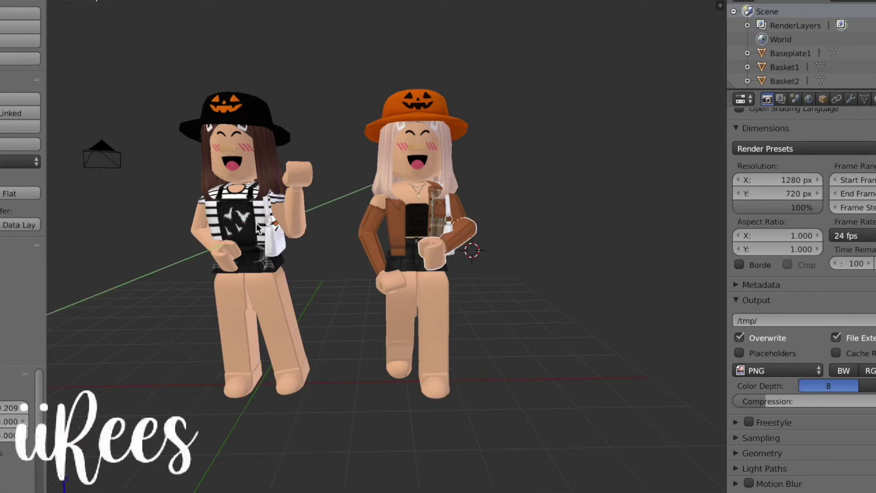
Delete the white bag hanging from the orange-hat character's left shoulder
left_click(450, 233)
key("x")
left_click(452, 234)
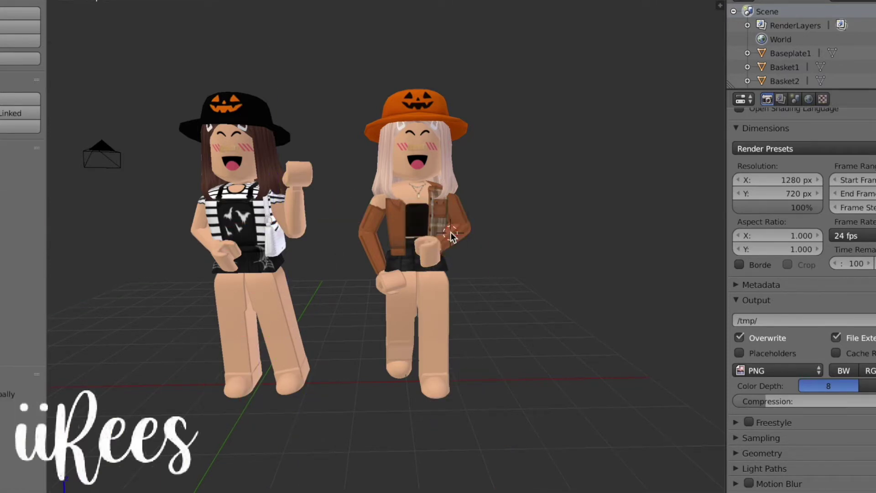
Box-select the entire orange-hat character and move it closer to the black-hat character
middle_click_drag(452, 235, 503, 257)
left_click_drag(373, 87, 507, 406)
left_click(318, 353)
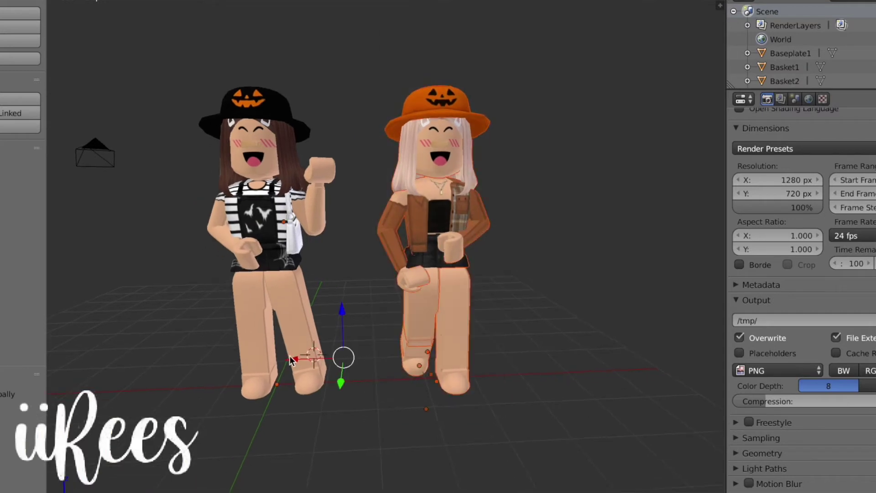
left_click_drag(297, 360, 260, 362)
middle_click_drag(263, 361, 311, 364)
left_click_drag(324, 365, 311, 366)
Turn the black-hat character's head, hair and hat toward the orange-hat character
left_click(318, 152)
right_click(320, 153)
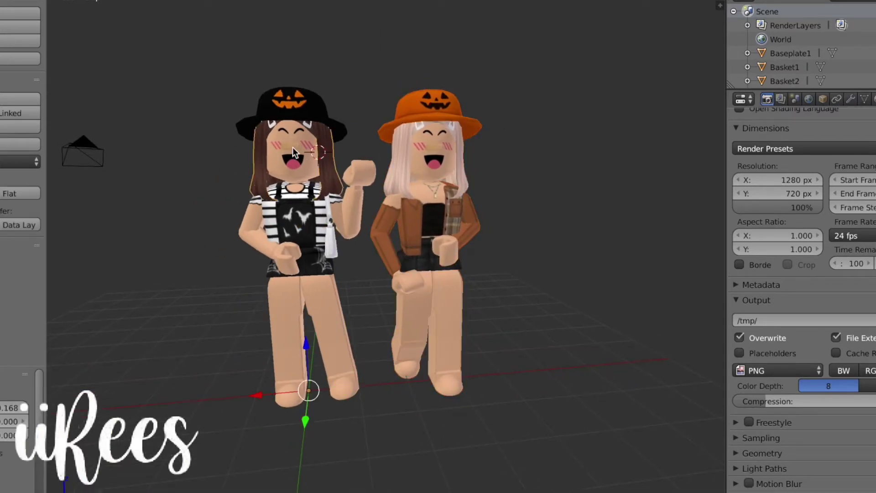
right_click(292, 146, "shift")
right_click(293, 112, "shift")
left_click(294, 492)
left_click_drag(304, 426, 267, 398)
Turn the orange-hat character's head, hair and hat toward the other character and reposition them on the neck
left_click(434, 156)
right_click(433, 153)
left_click(279, 492)
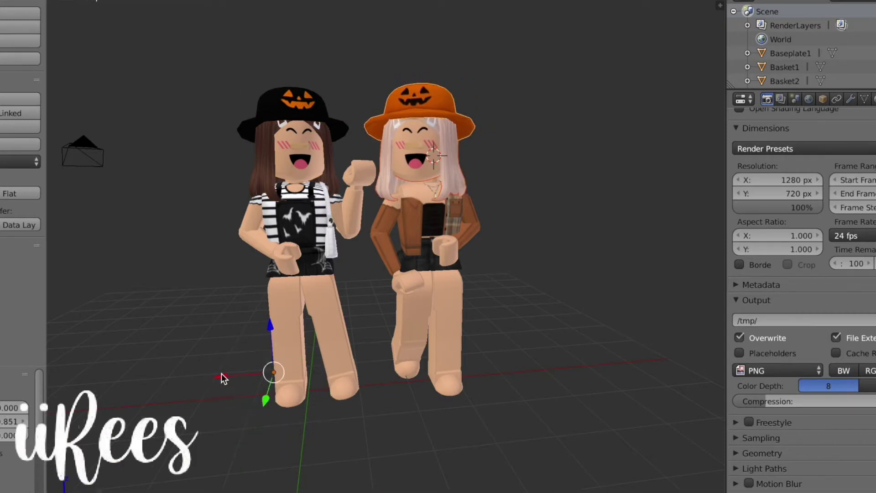
left_click_drag(221, 374, 235, 373)
middle_click_drag(235, 373, 217, 374)
left_click_drag(213, 372, 215, 371)
middle_click_drag(217, 372, 216, 369)
left_click_drag(266, 317, 234, 321)
left_click_drag(215, 363, 215, 361)
left_click_drag(267, 317, 267, 314)
Box-select both posed characters together
middle_click_drag(306, 303, 308, 328)
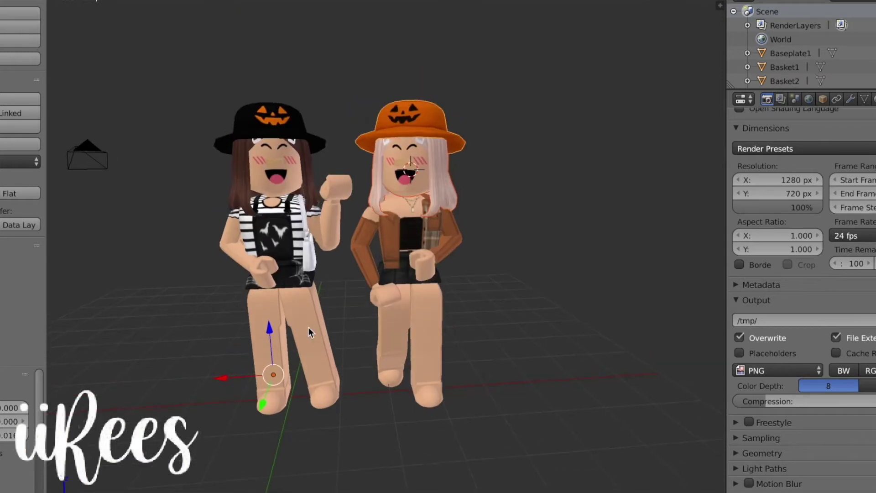
middle_click_drag(339, 268, 340, 246)
key("b")
left_click_drag(182, 71, 519, 385)
scroll(525, 399, "left", 10)
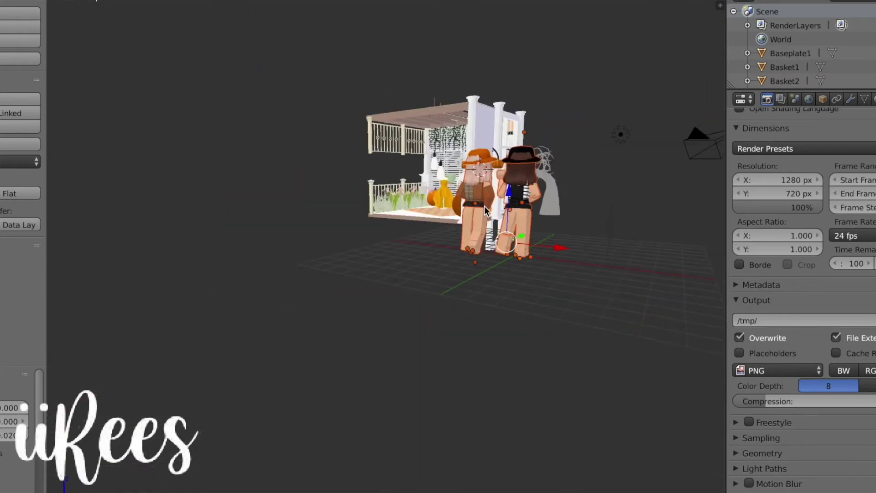
Move both selected characters onto the polka-dot rug inside the Halloween porch
left_click(387, 296)
key("shift+f")
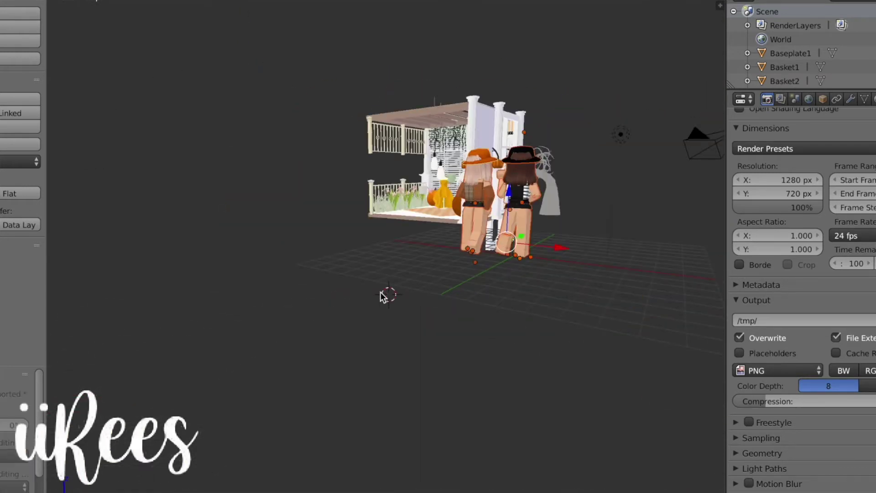
key("w")
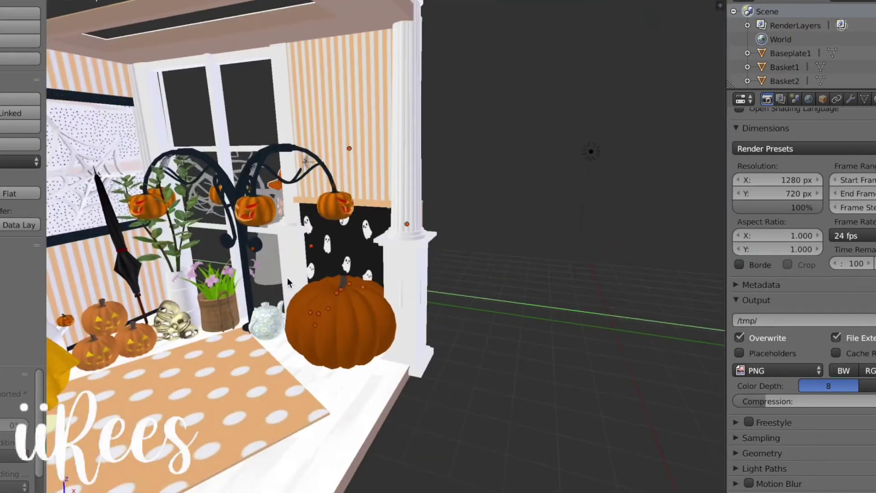
left_click_drag(224, 387, 292, 247)
left_click(443, 407)
key("shift+f")
key("w")
key("s")
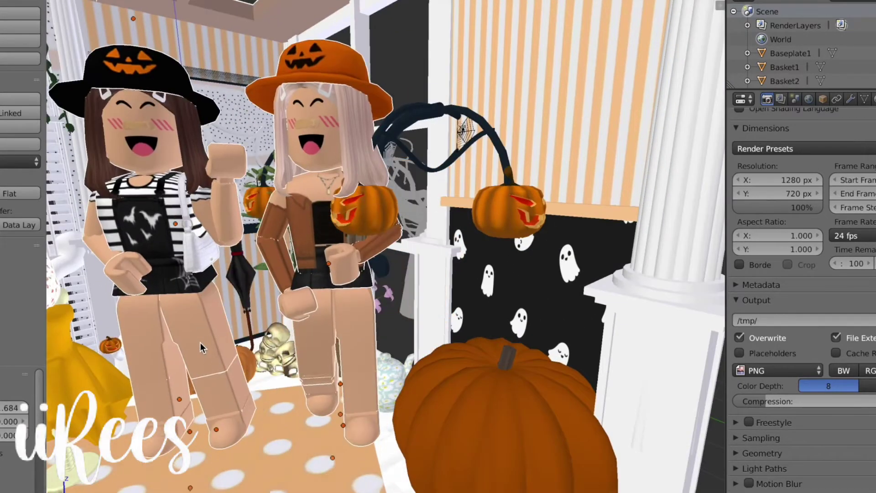
left_click(197, 386)
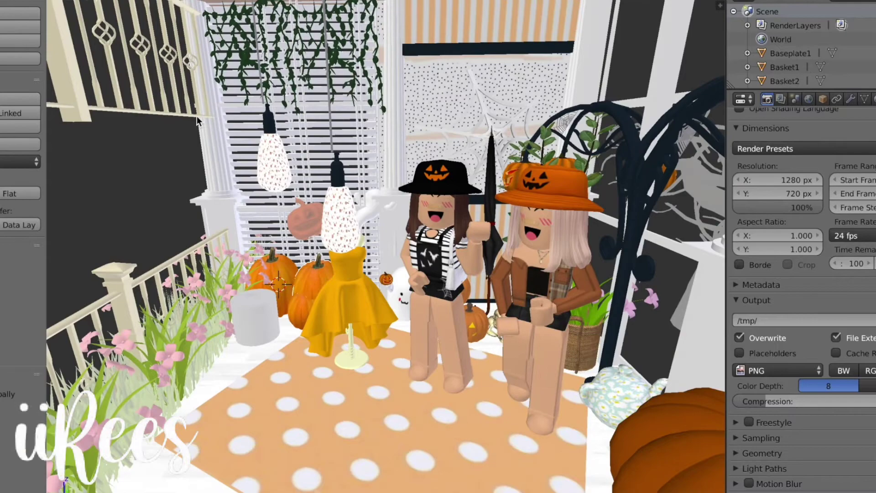
Place a copy of the orange pumpkin on the rug in front of the two characters
left_click(197, 120)
middle_click_drag(197, 121, 255, 238)
middle_click_drag(319, 237, 351, 237)
left_click_drag(501, 242, 601, 204)
key("s")
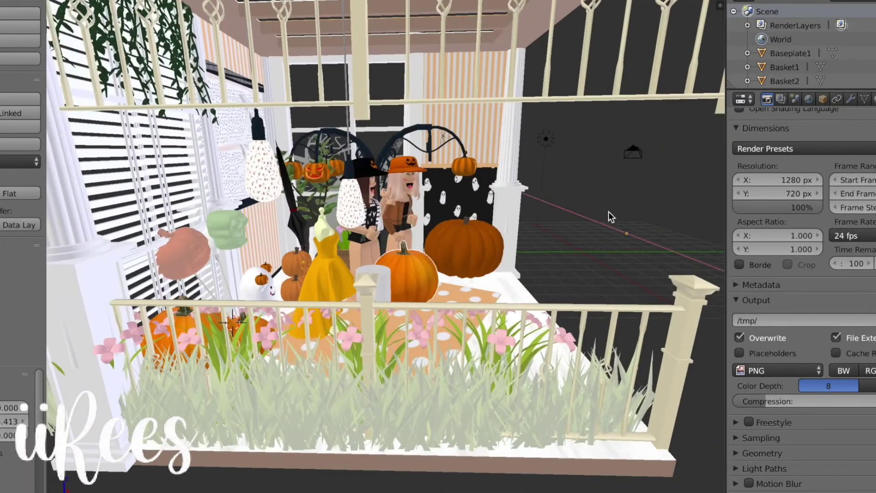
left_click(566, 241)
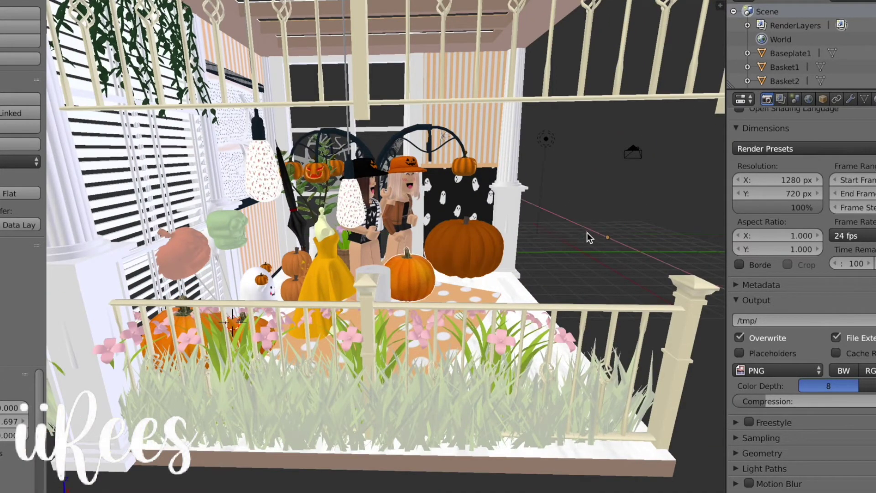
left_click(587, 235)
key("s")
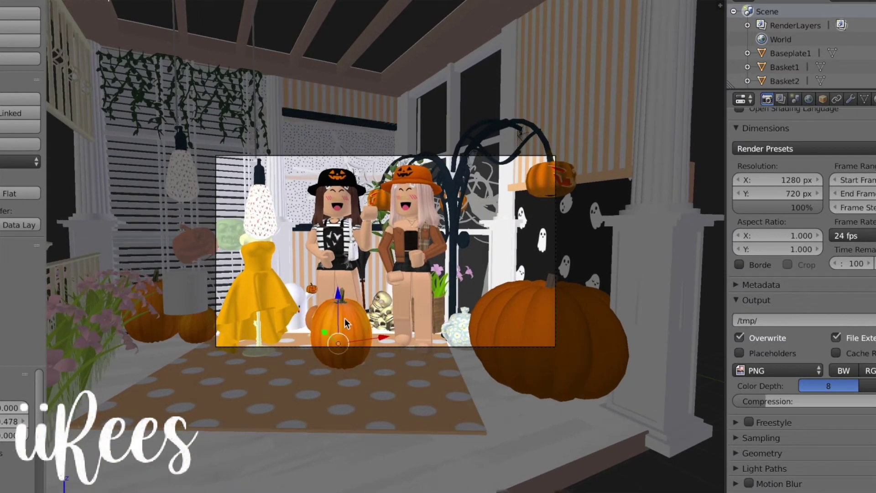
Duplicate the front pumpkin and shift it sideways across the rug
left_click(312, 104)
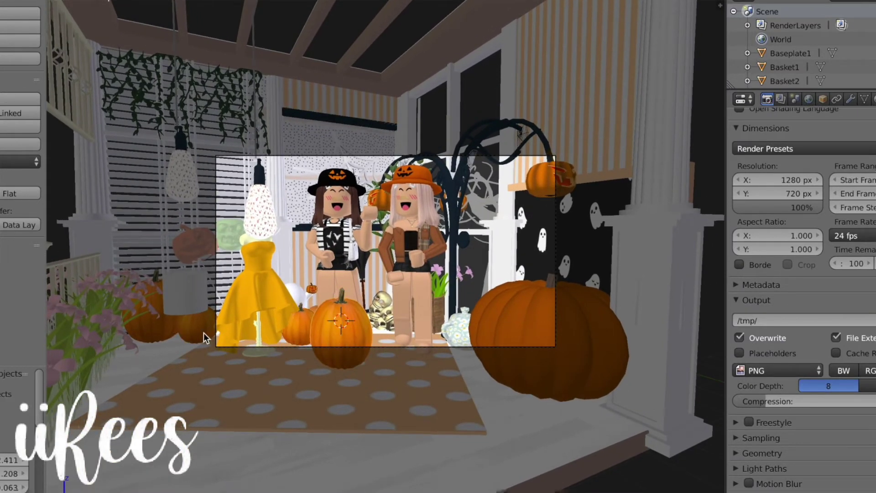
key("KP_0")
left_click_drag(473, 305, 485, 306)
middle_click_drag(352, 377, 397, 383)
middle_click_drag(660, 322, 644, 318)
left_click_drag(669, 303, 680, 313)
left_click_drag(643, 317, 651, 318)
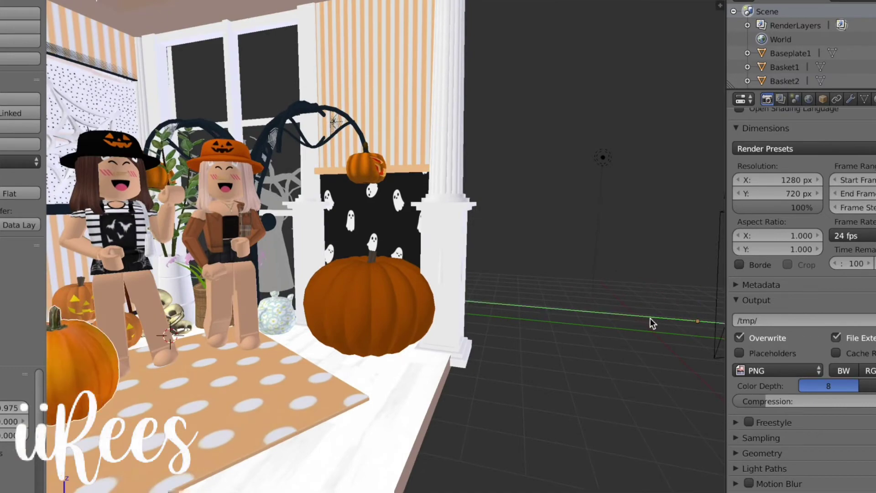
Position the two small pumpkins, one in front of the yellow dress and one beside the giant pumpkin
middle_click_drag(652, 324, 302, 303)
left_click_drag(624, 285, 638, 288)
middle_click_drag(444, 171, 499, 173)
left_click_drag(667, 278, 601, 241)
left_click_drag(570, 256, 576, 255)
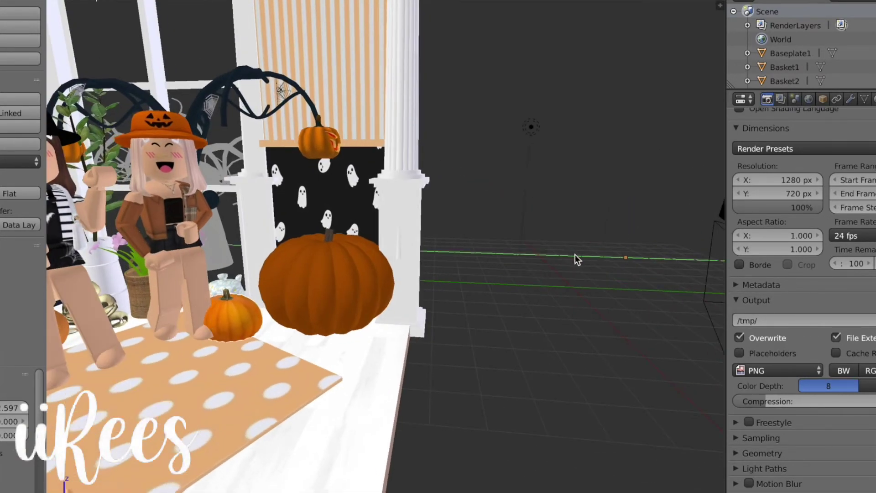
middle_click_drag(575, 255, 208, 171)
key("KP_0")
Set the world background colour to an environment texture with the sky image and preview it in Rendered shading
left_click(809, 99)
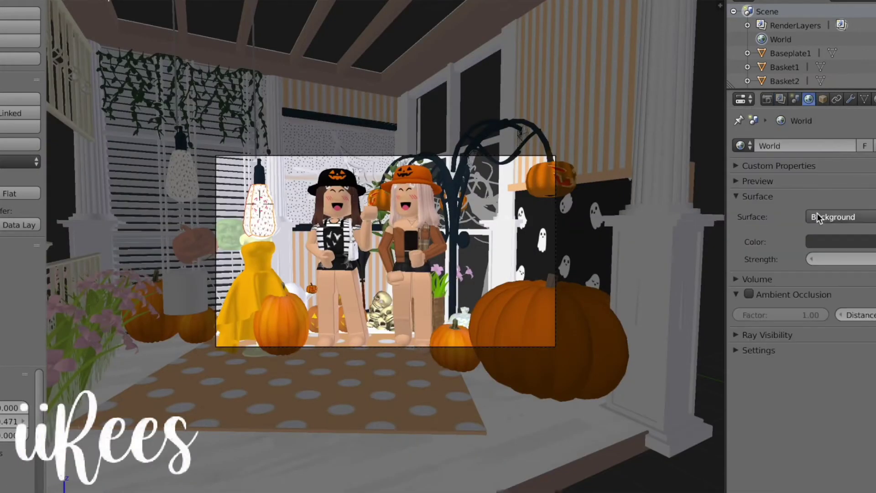
left_click(875, 99)
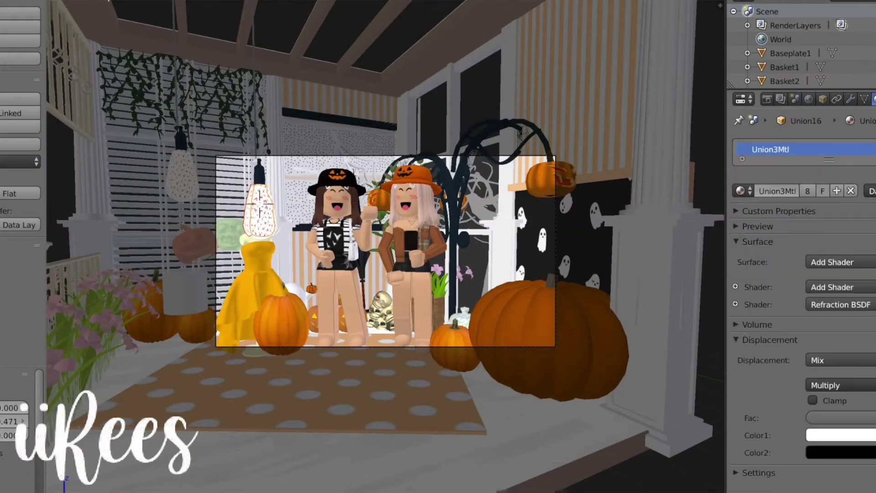
left_click(488, 302)
left_click(809, 99)
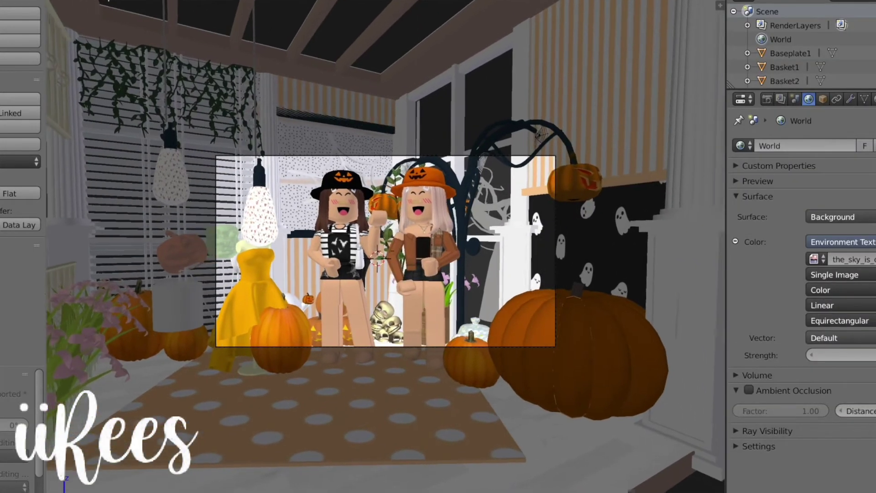
left_click(199, 492)
left_click(247, 430)
Let the sky background show in the render and enable denoising for the render layer
left_click(781, 99)
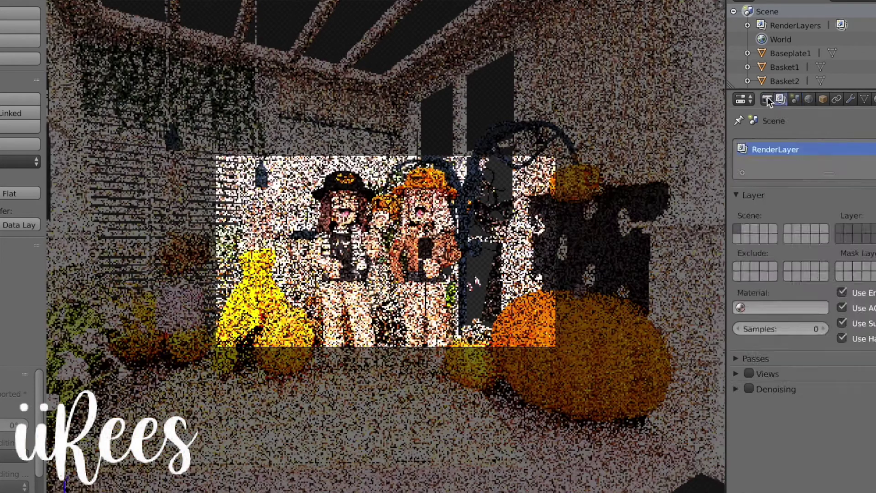
left_click(768, 98)
left_click(781, 99)
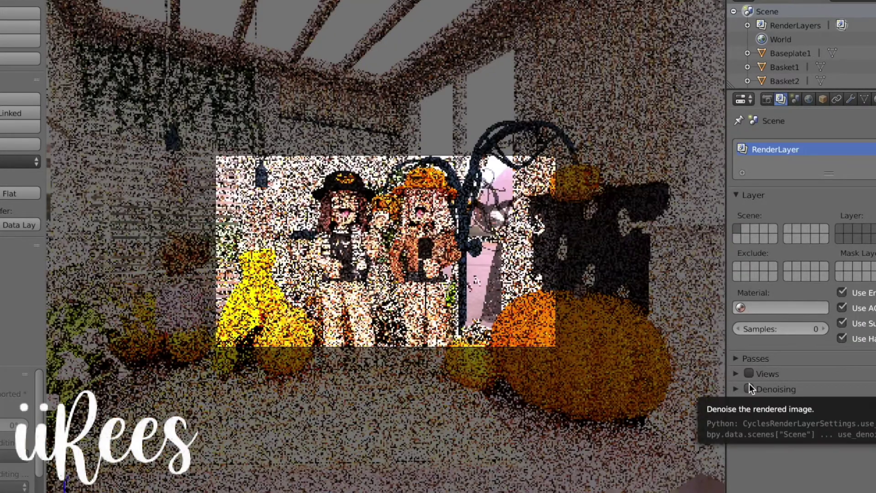
left_click(750, 387)
Return the viewport to Material shading and box-select the whole porch scene with the characters and camera
left_click(199, 492)
left_click(242, 449)
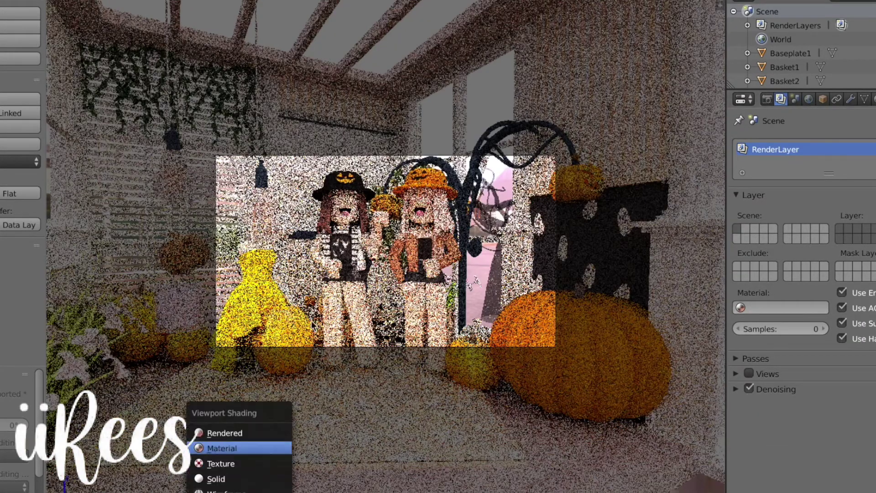
left_click(222, 448)
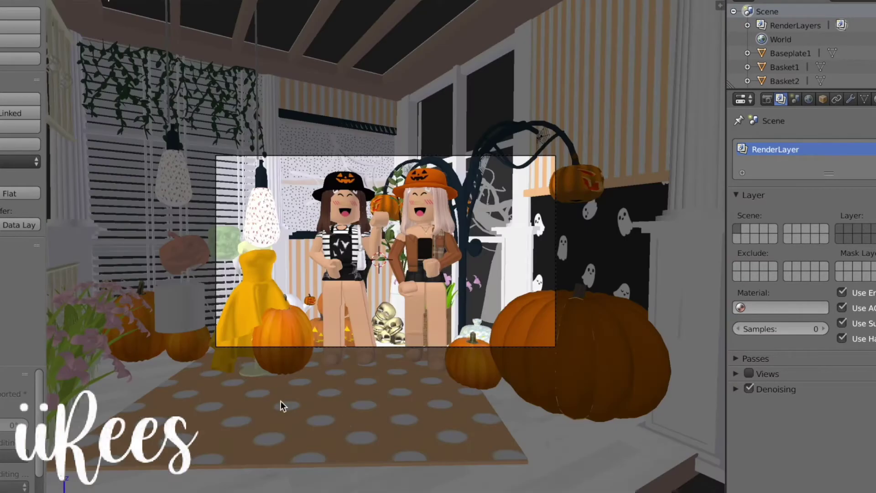
middle_click_drag(280, 404, 410, 278)
scroll(409, 278, "up", 1)
scroll(439, 269, "down", 5)
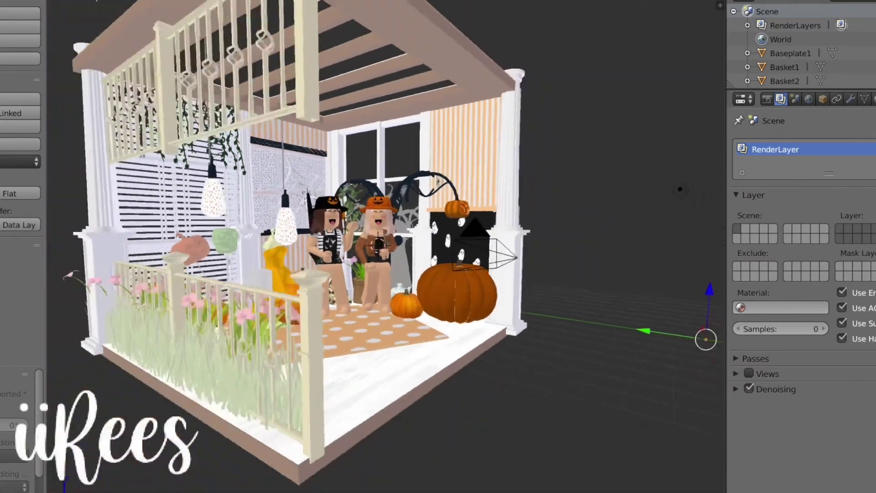
key("b")
left_click_drag(163, 62, 549, 422)
Move the selected scene along the Y axis and rotate it to face a different part of the sky
left_click_drag(615, 333, 706, 346)
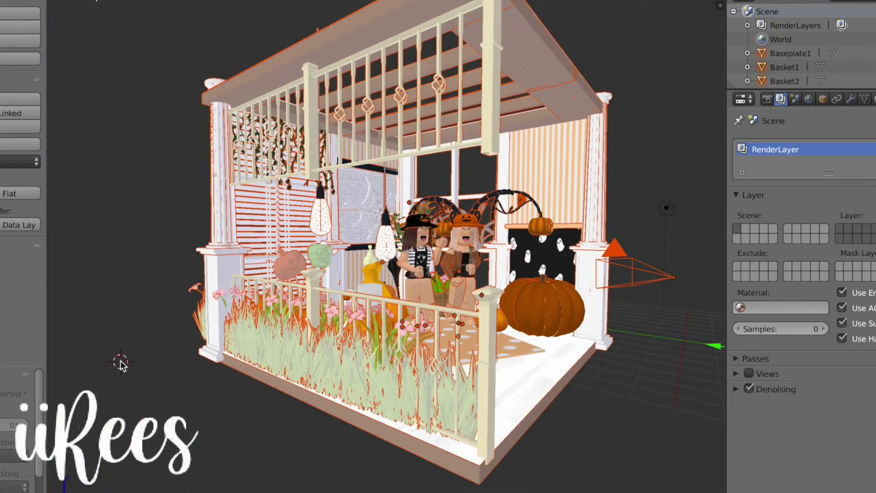
middle_click_drag(121, 362, 187, 367)
scroll(320, 335, "down", 2)
left_click_drag(448, 303, 630, 311)
left_click(432, 419)
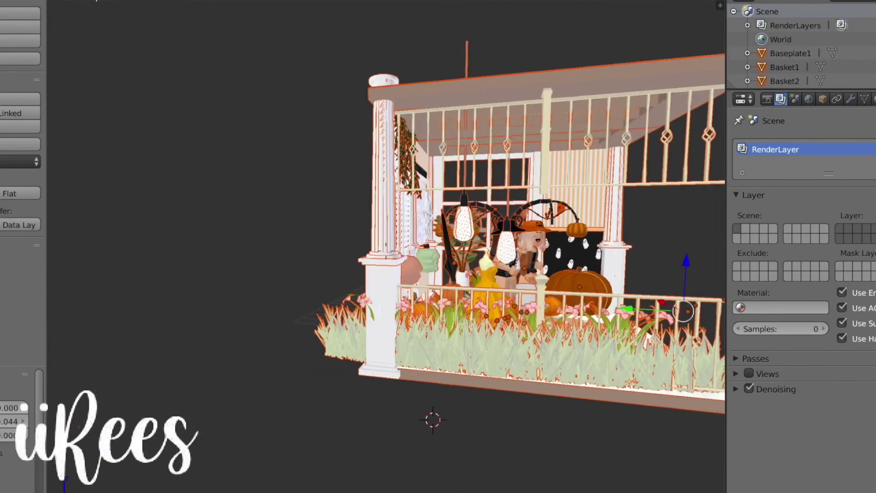
middle_click_drag(433, 419, 247, 426, "shift")
left_click_drag(480, 305, 566, 314)
left_click(283, 492)
left_click(4, 492)
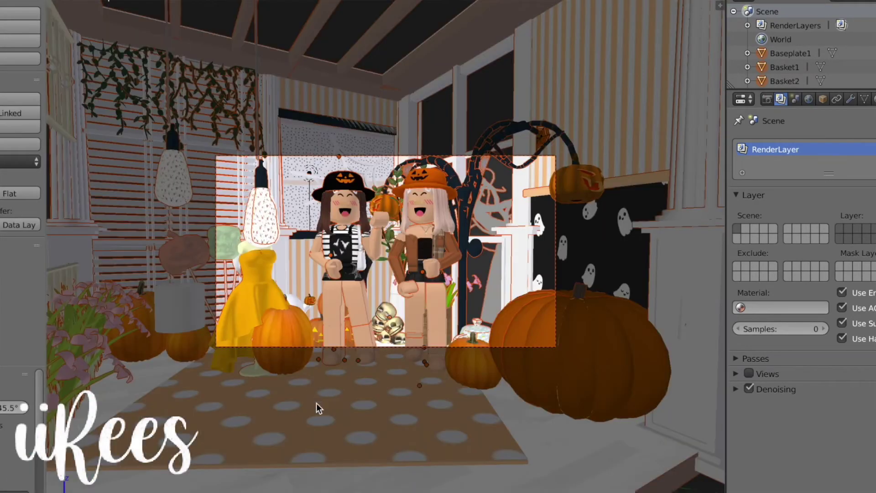
Reframe the camera on the two characters and preview the rotated scene in Rendered shading
left_click(215, 491)
left_click(214, 434)
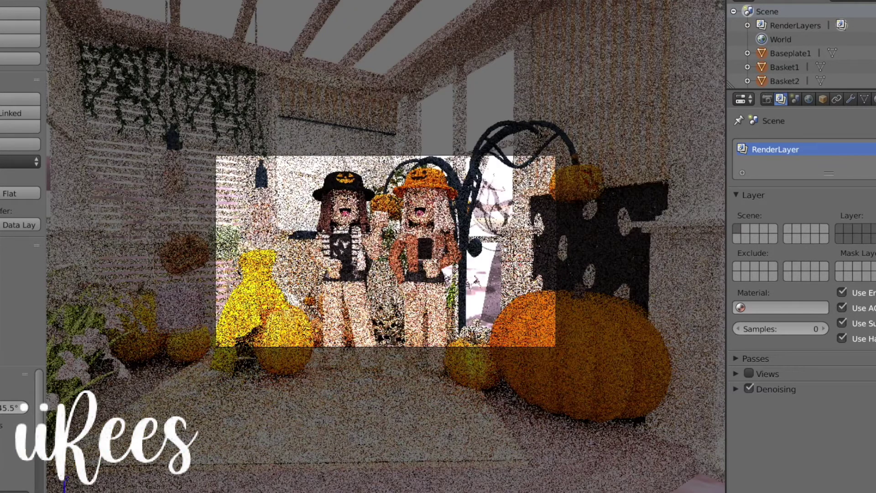
left_click(214, 490)
left_click(215, 421)
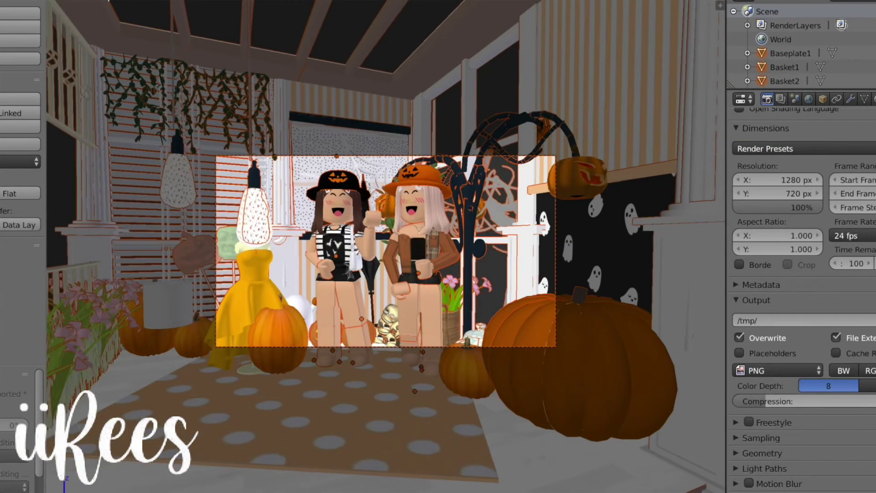
key("z")
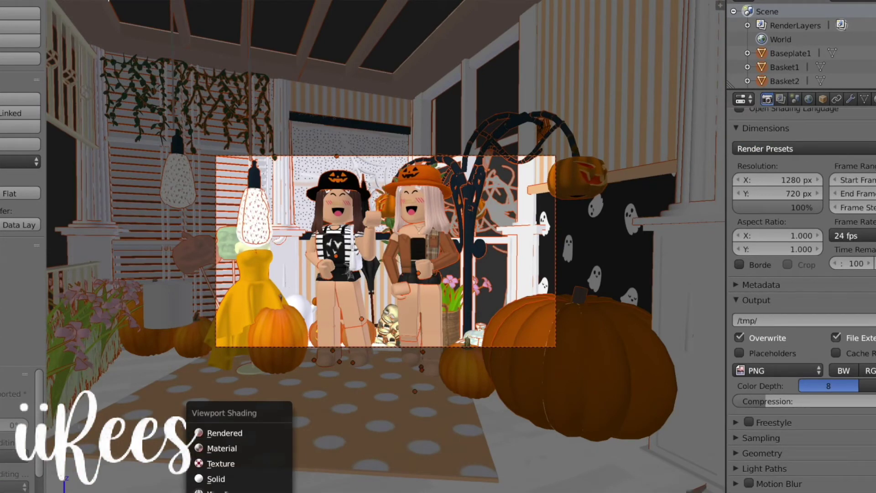
left_click(243, 431)
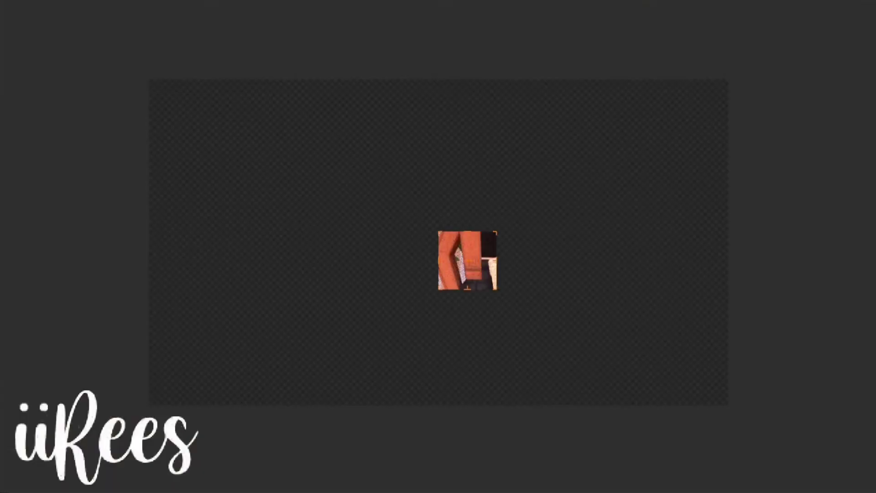